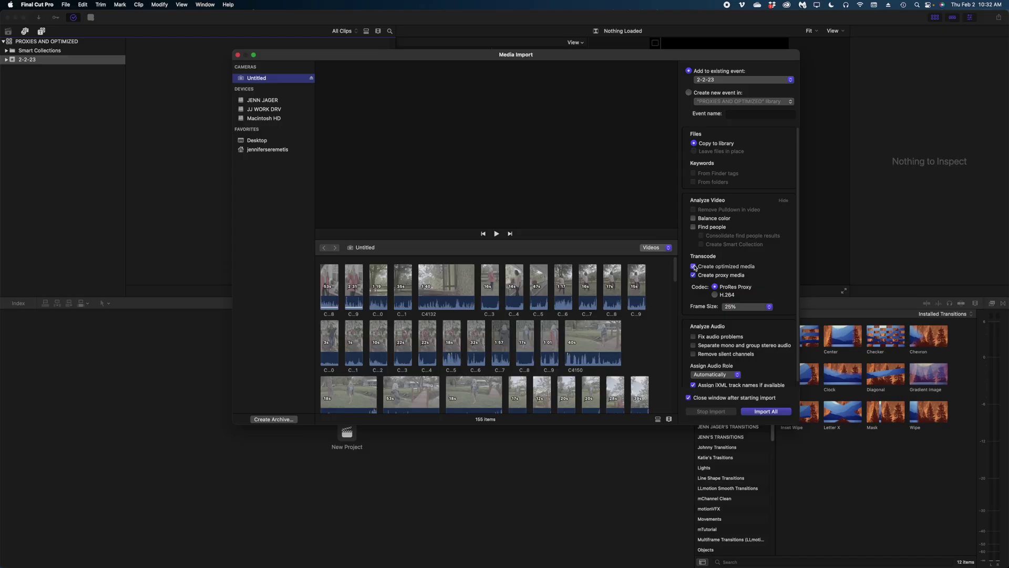
- Import C4128 with optimized media and 25% ProRes Proxy media into the 2-2-23 event
{"action": "left_click", "coordinate": [693, 275]}
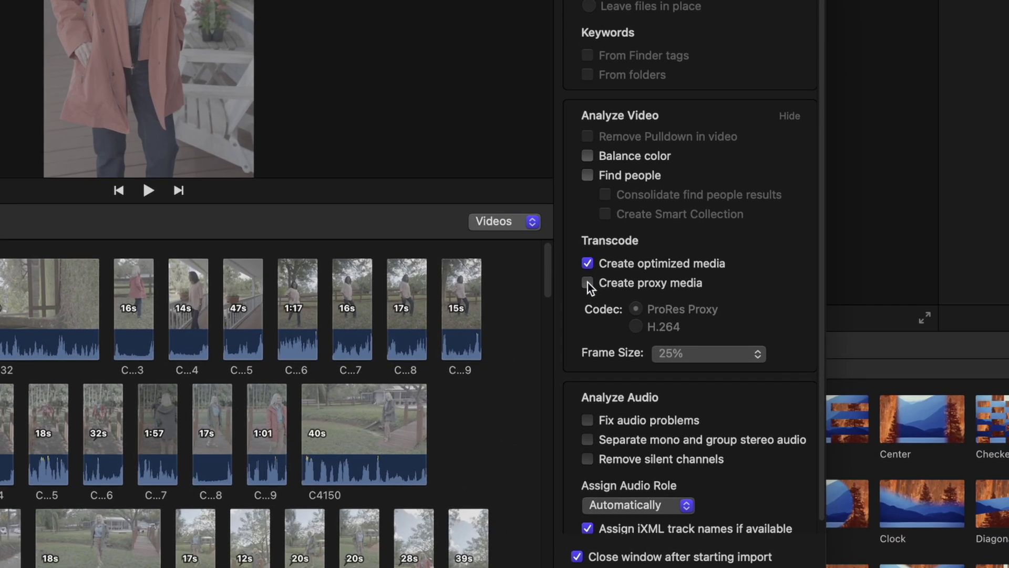
{"action": "left_click", "coordinate": [736, 338]}
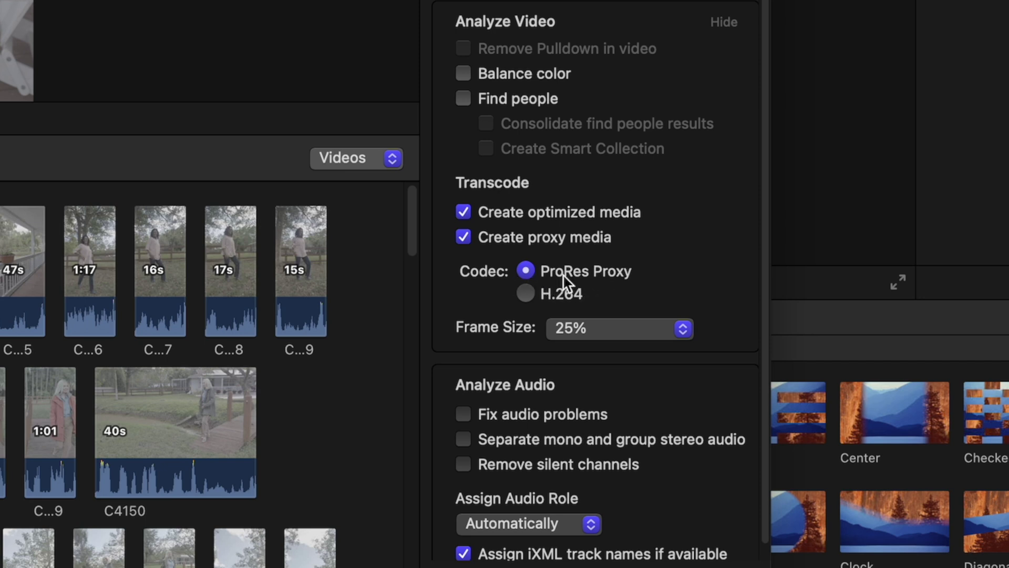
{"action": "left_click", "coordinate": [557, 328]}
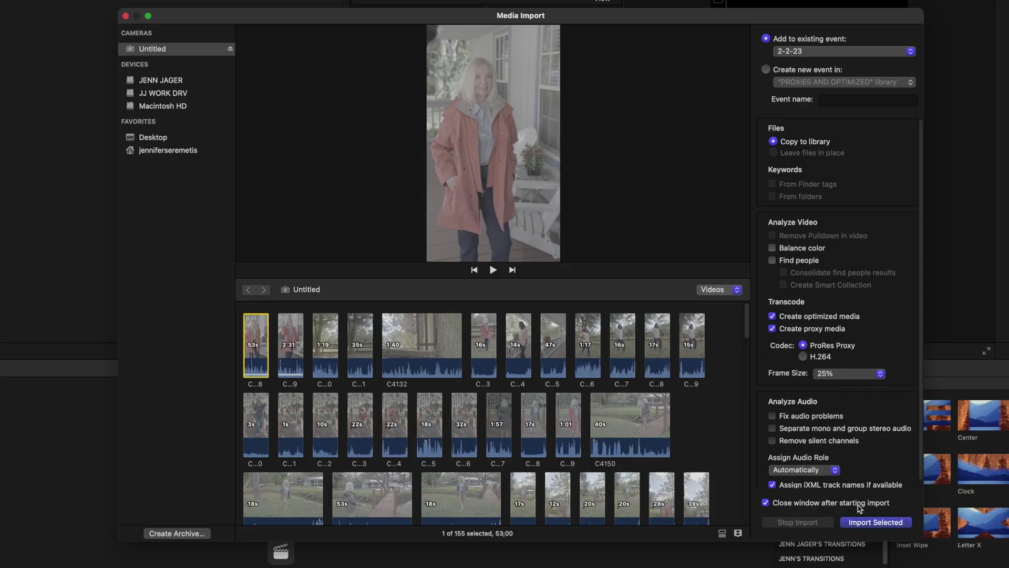
{"action": "left_click", "coordinate": [858, 522]}
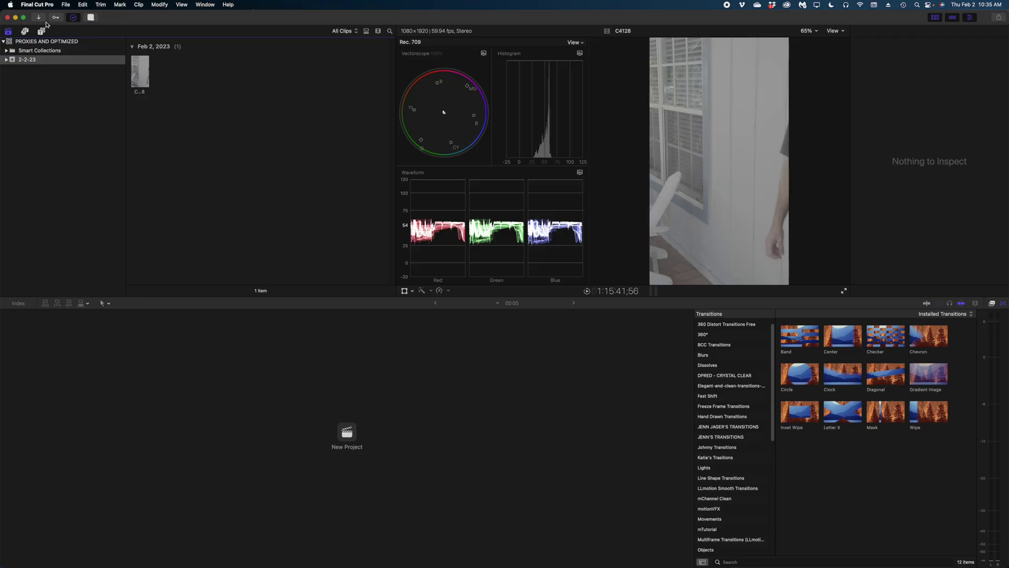
- Import the second clip with proxy media creation turned off
{"action": "left_click", "coordinate": [40, 18]}
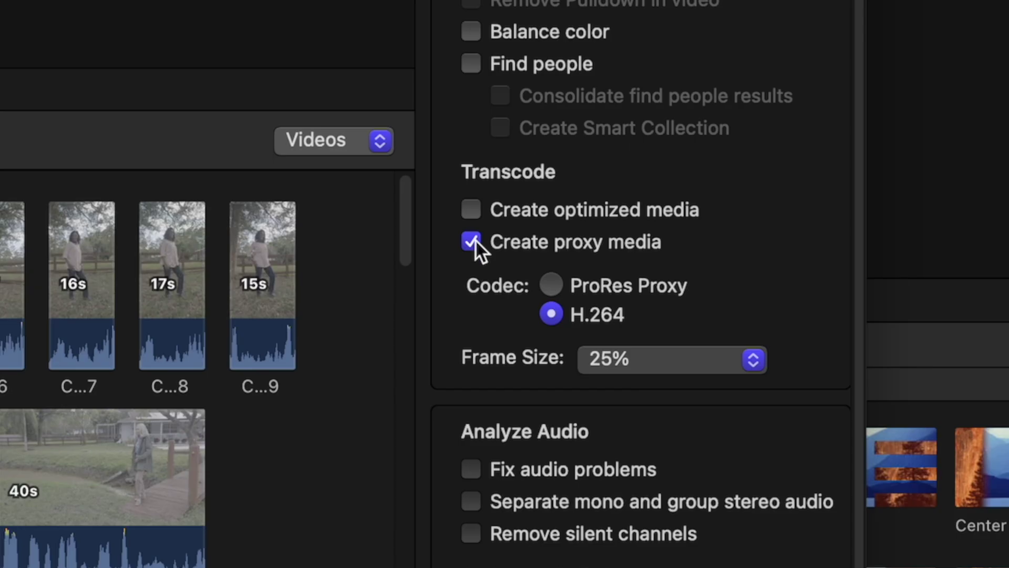
{"action": "left_click", "coordinate": [693, 275]}
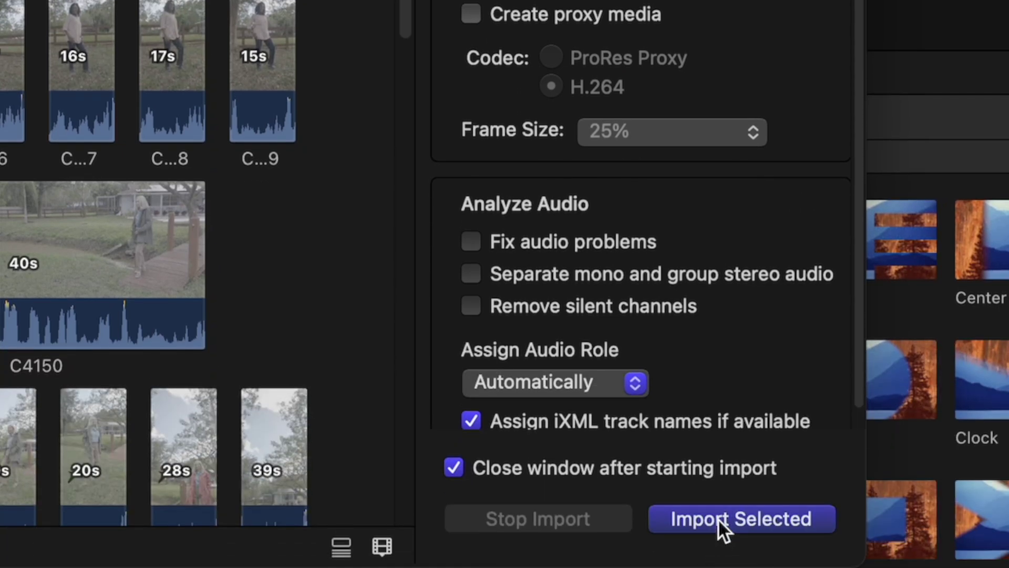
{"action": "left_click", "coordinate": [718, 530]}
- Transcode C4130 to optimized and proxy media and monitor it in Background Tasks
{"action": "right_click", "coordinate": [164, 77]}
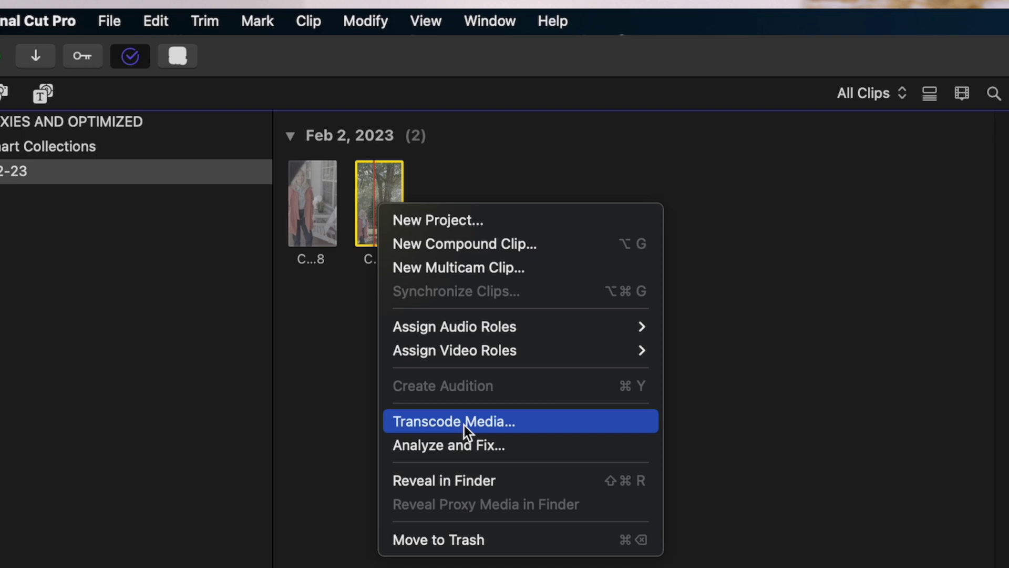
{"action": "left_click", "coordinate": [464, 424]}
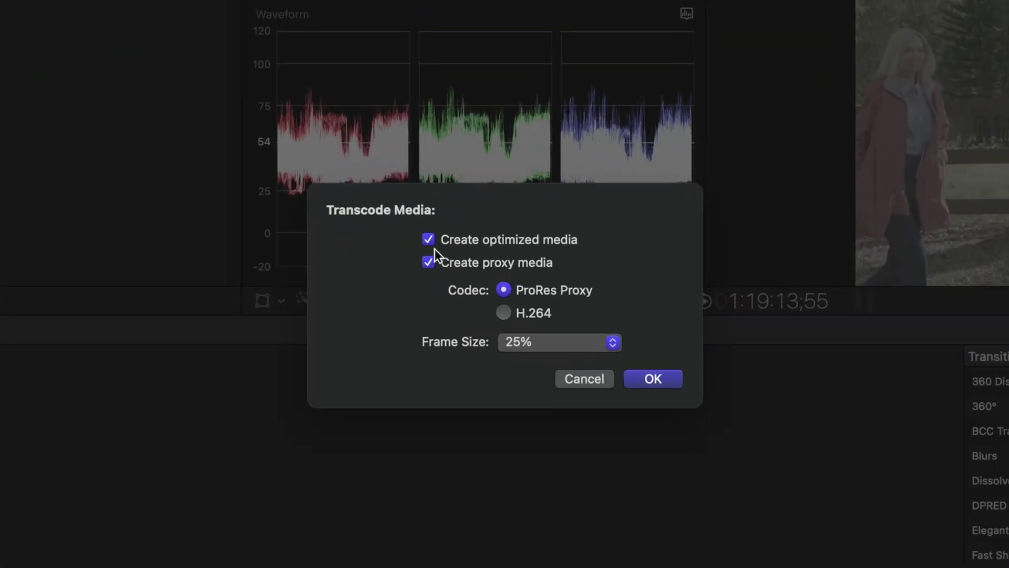
{"action": "left_click", "coordinate": [651, 377]}
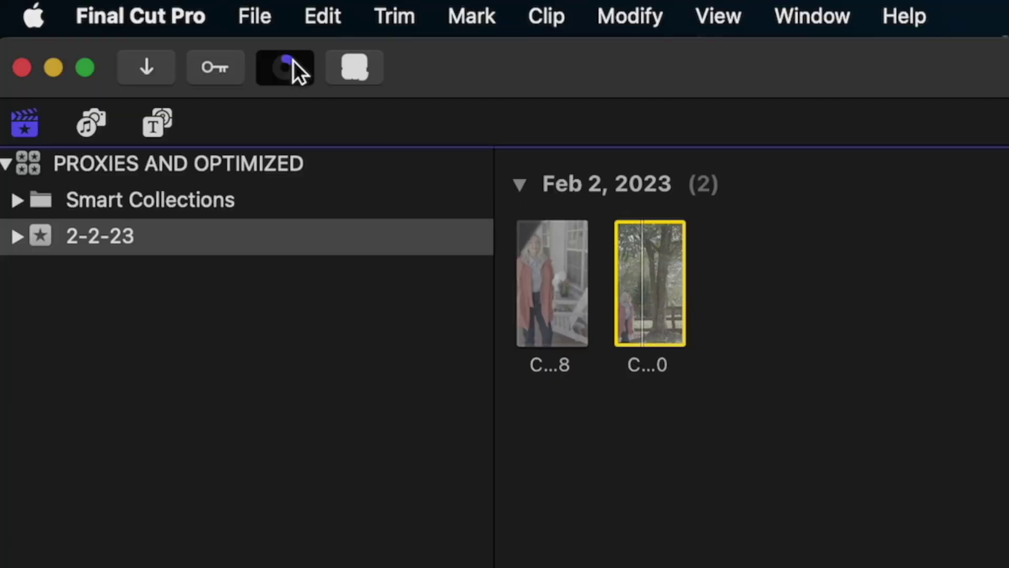
{"action": "left_click", "coordinate": [76, 18]}
{"action": "left_click_drag", "start_coordinate": [75, 25], "coordinate": [80, 31]}
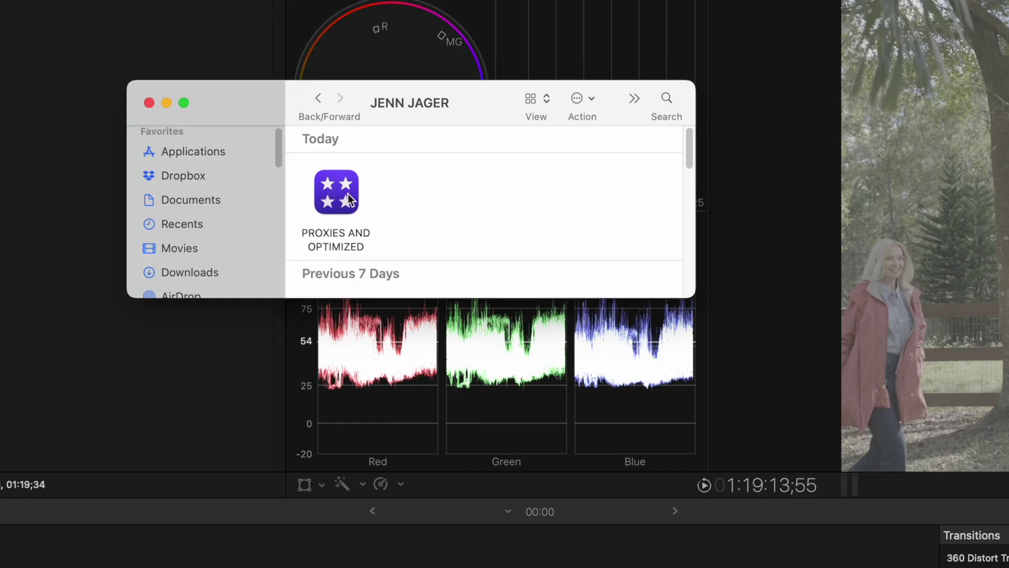
- Show the PROXIES AND OPTIMIZED library's package contents and preview the original C4128.mov
{"action": "right_click", "coordinate": [337, 198]}
{"action": "left_click", "coordinate": [354, 242]}
{"action": "left_click_drag", "start_coordinate": [693, 296], "coordinate": [912, 534]}
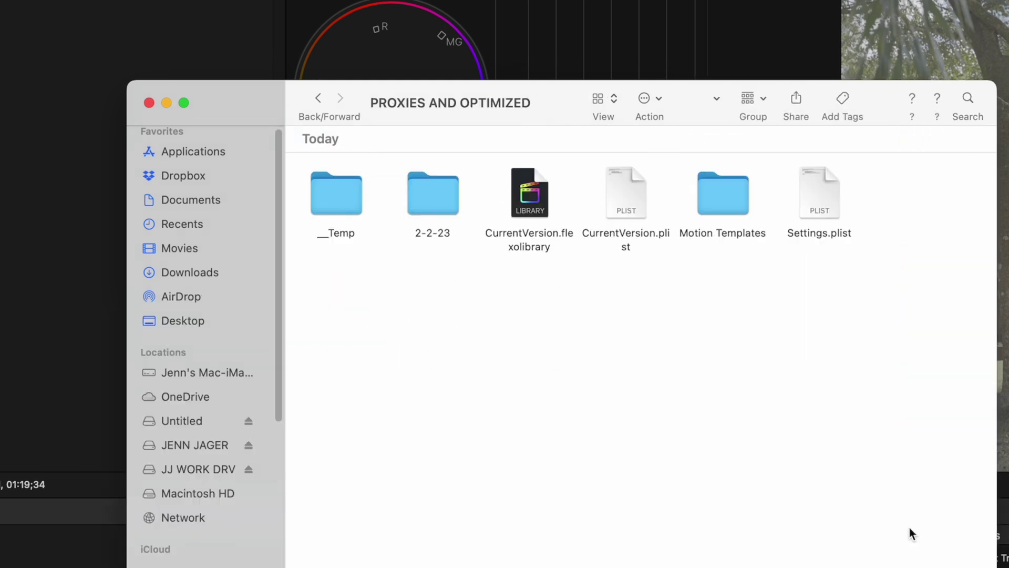
{"action": "double_click", "coordinate": [434, 196]}
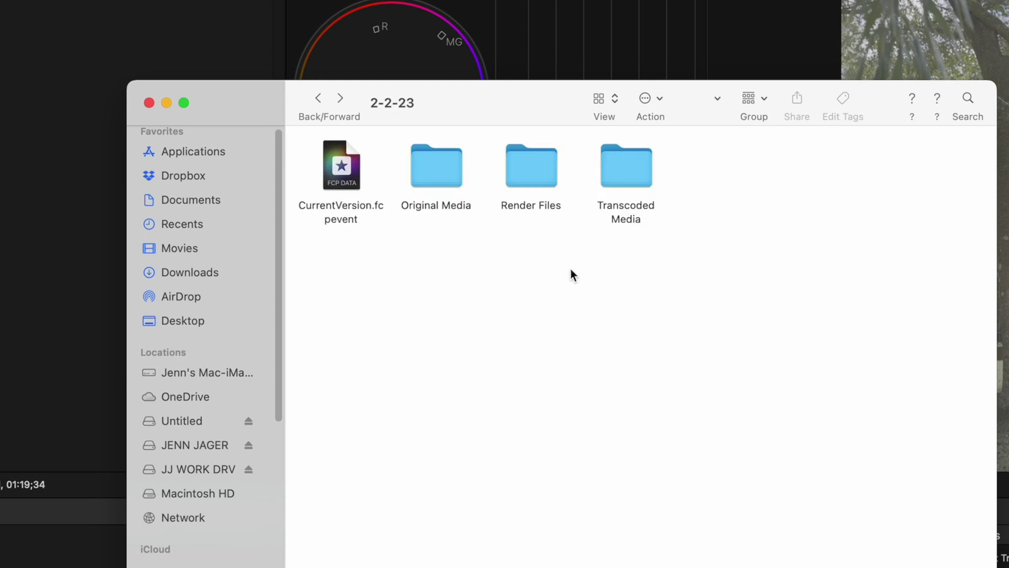
{"action": "double_click", "coordinate": [433, 163]}
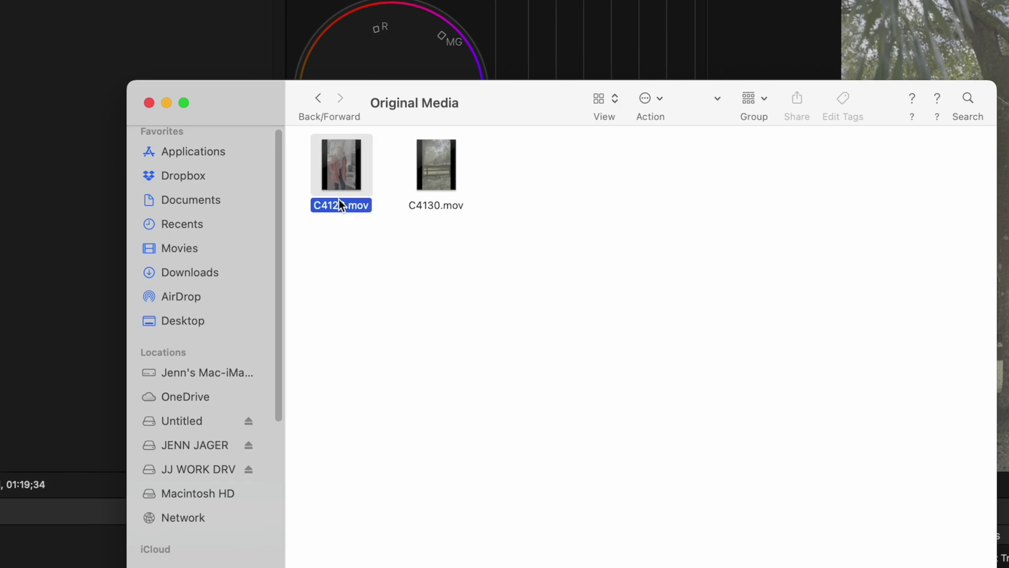
{"action": "left_click", "coordinate": [339, 202]}
{"action": "key", "text": "space"}
{"action": "key", "text": "space"}
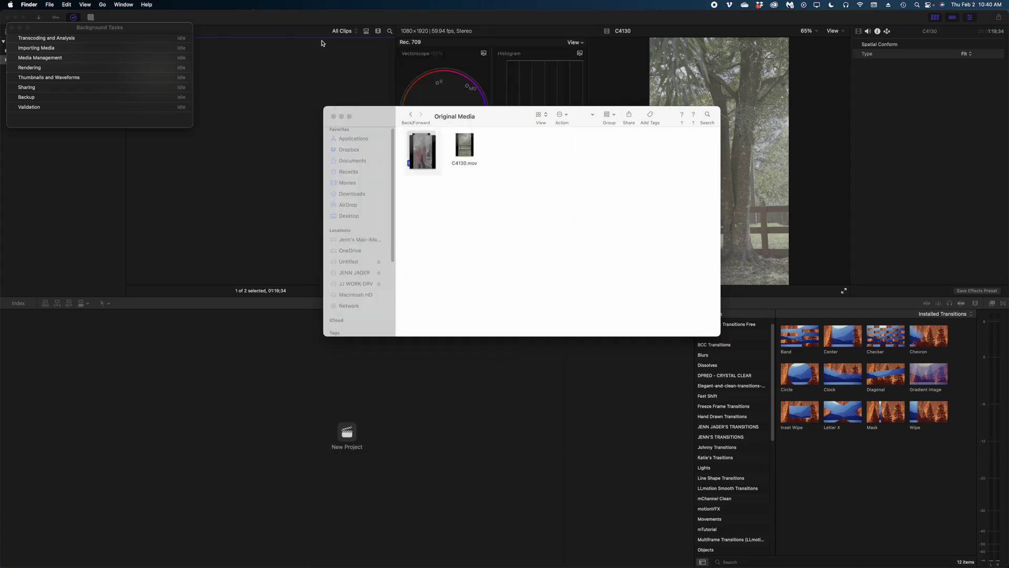
- Preview the optimized C4128.mov in Transcoded Media's High Quality Media folder
{"action": "key", "text": "super+bracketleft"}
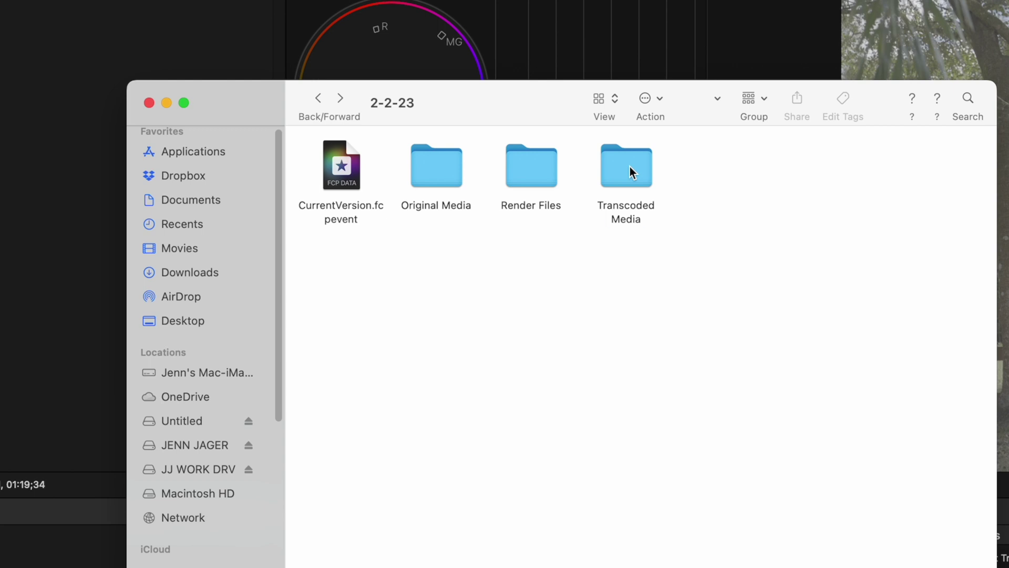
{"action": "double_click", "coordinate": [630, 166]}
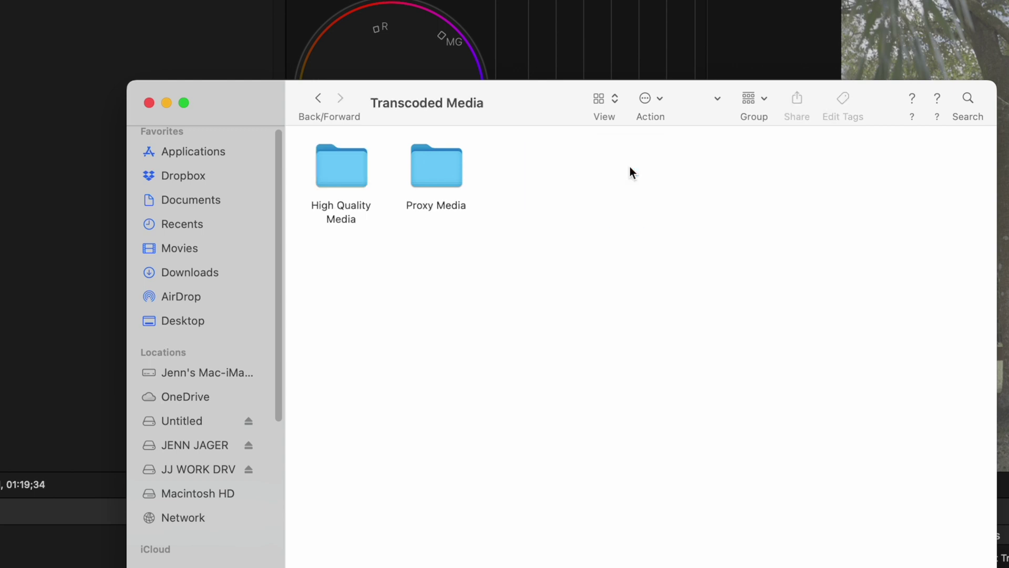
{"action": "double_click", "coordinate": [338, 174]}
{"action": "left_click", "coordinate": [341, 199]}
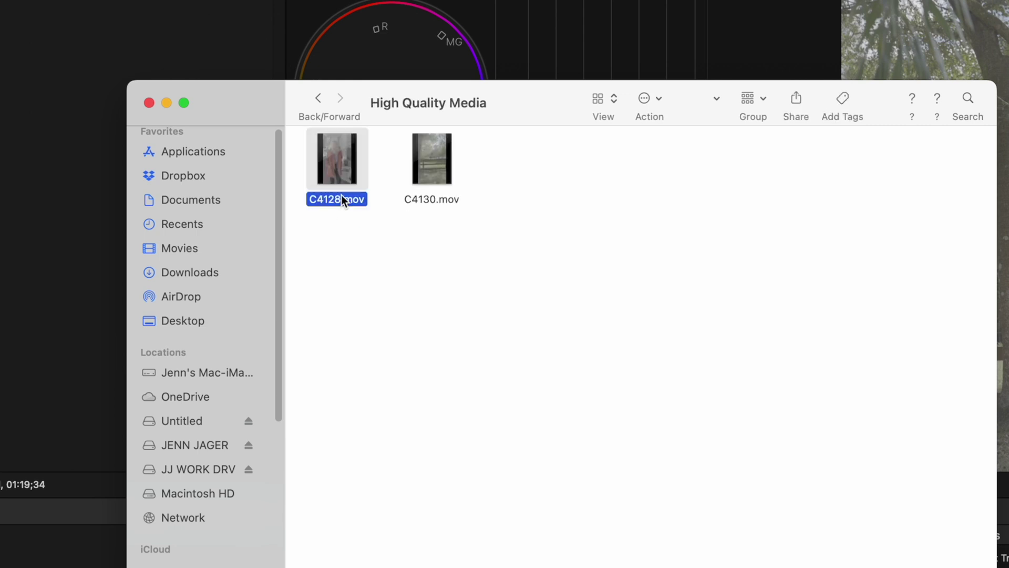
{"action": "left_click", "coordinate": [424, 200]}
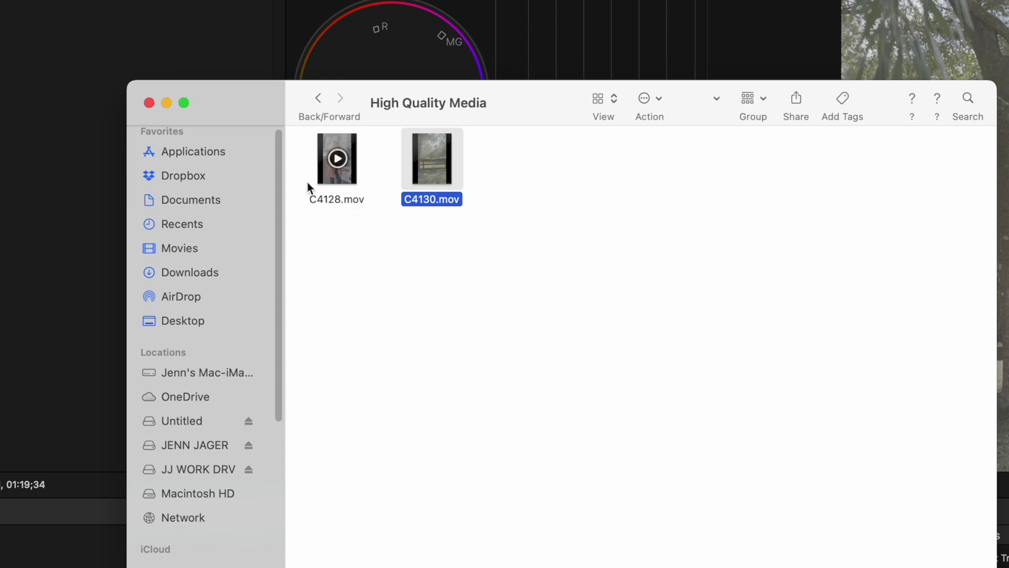
{"action": "left_click", "coordinate": [328, 200]}
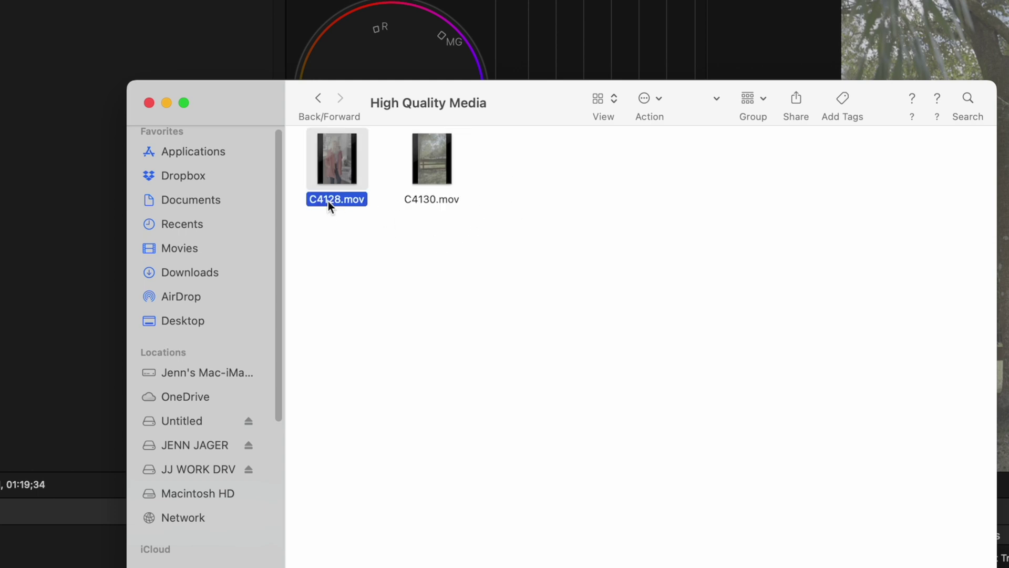
{"action": "key", "text": "space"}
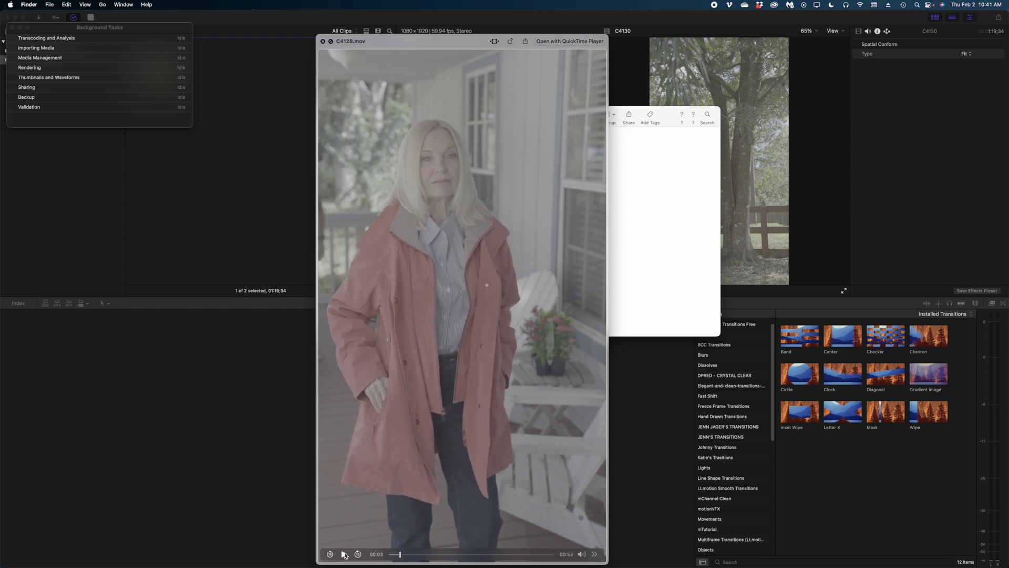
{"action": "key", "text": "space"}
- Open the Proxy Media folder and select the proxy C4128.mov
{"action": "left_click", "coordinate": [410, 114]}
{"action": "double_click", "coordinate": [468, 146]}
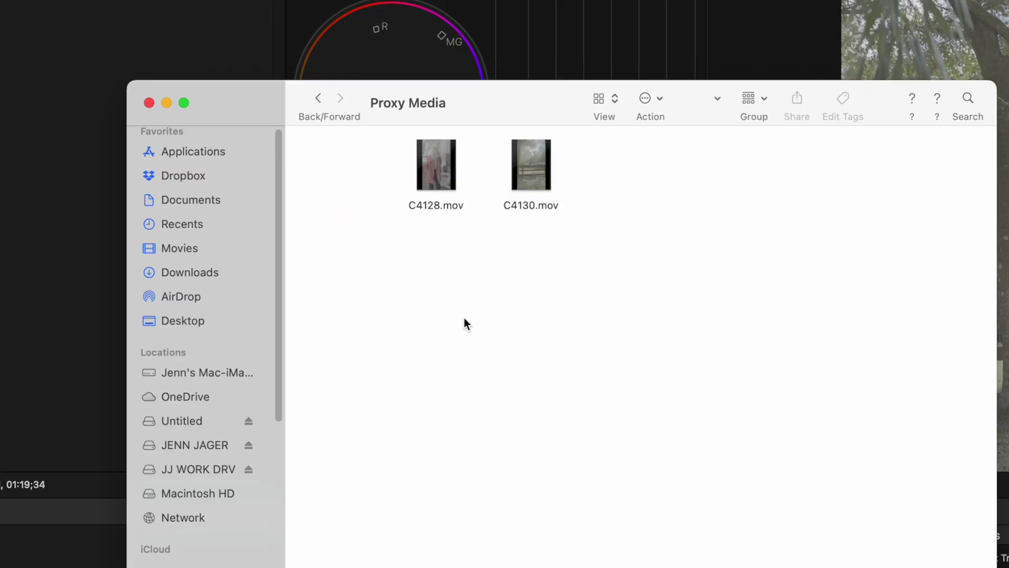
{"action": "left_click", "coordinate": [449, 207]}
- Preview the proxy C4128.mov and compare the copies' sizes: 321.2 MB, 1.61 GB, 43.9 MB
{"action": "key", "text": "space"}
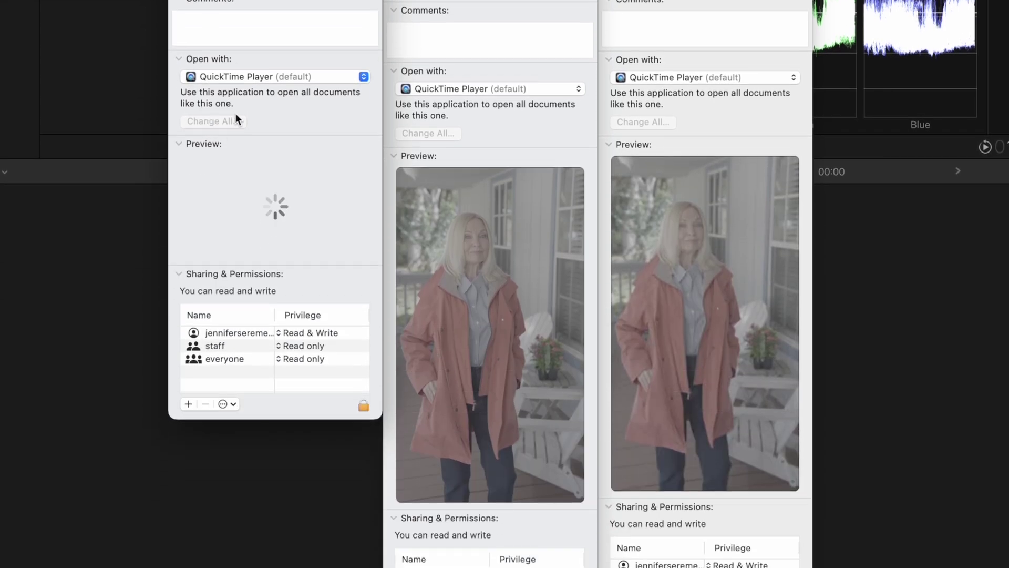
{"action": "mouse_move", "coordinate": [502, 370]}
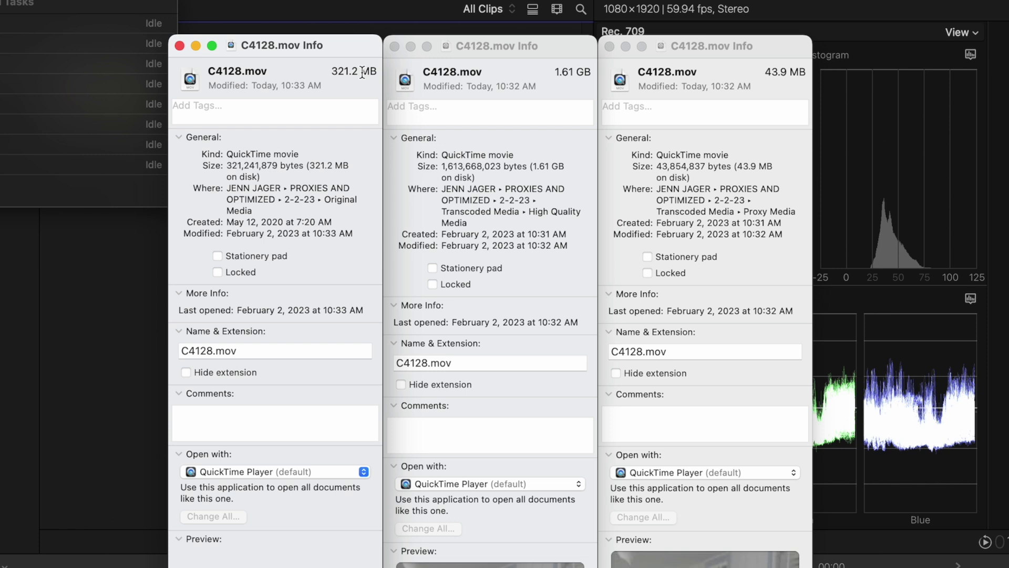
{"action": "left_click", "coordinate": [573, 77]}
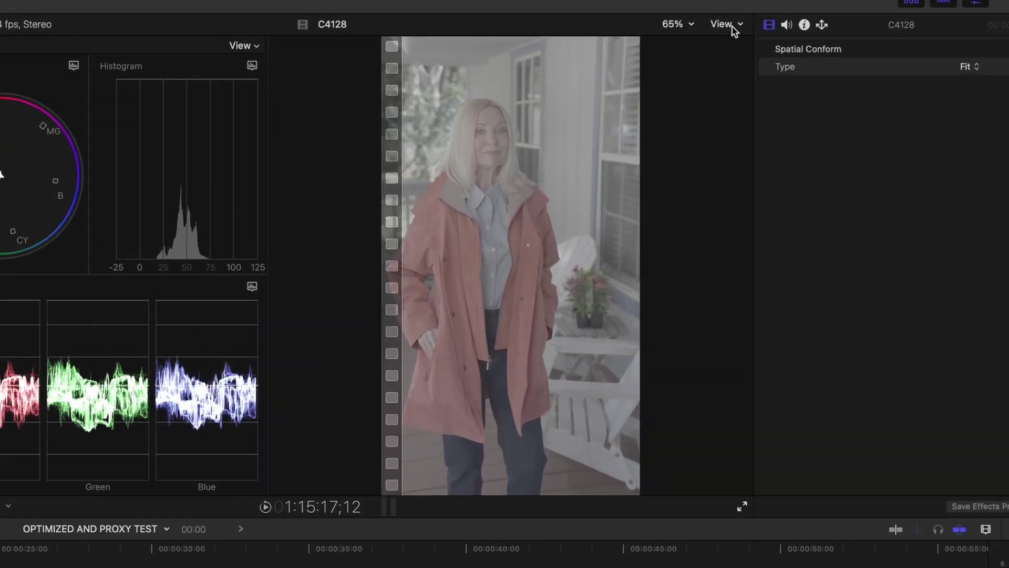
{"action": "left_click", "coordinate": [835, 31]}
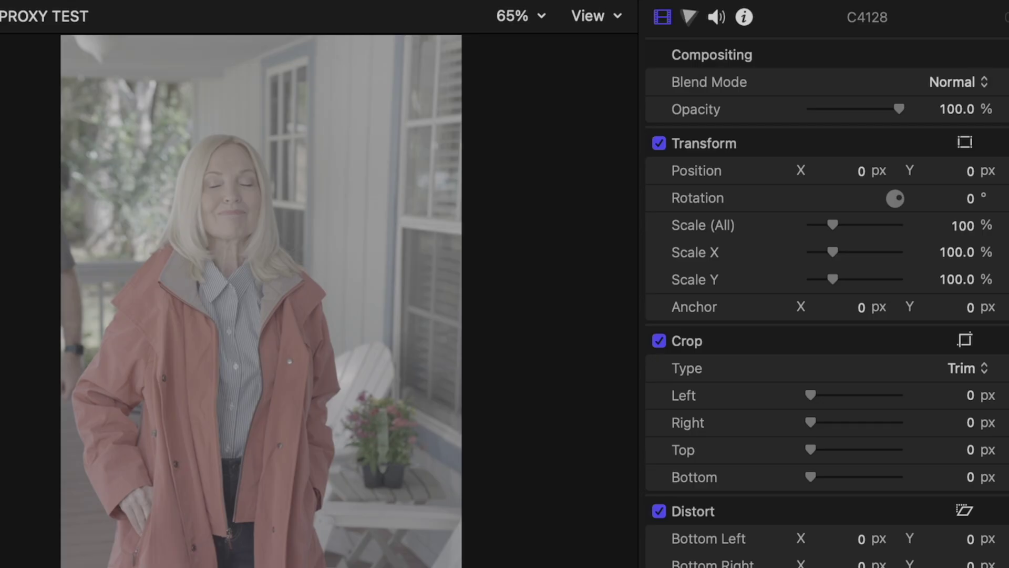
- Set the viewer's media playback to Proxy Preferred
{"action": "left_click", "coordinate": [589, 2]}
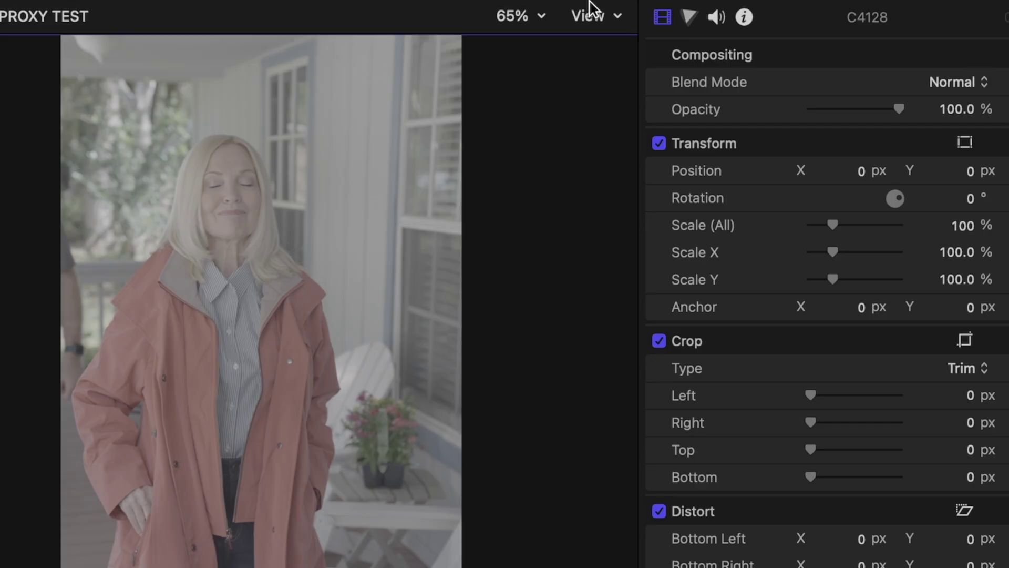
{"action": "left_click", "coordinate": [590, 16]}
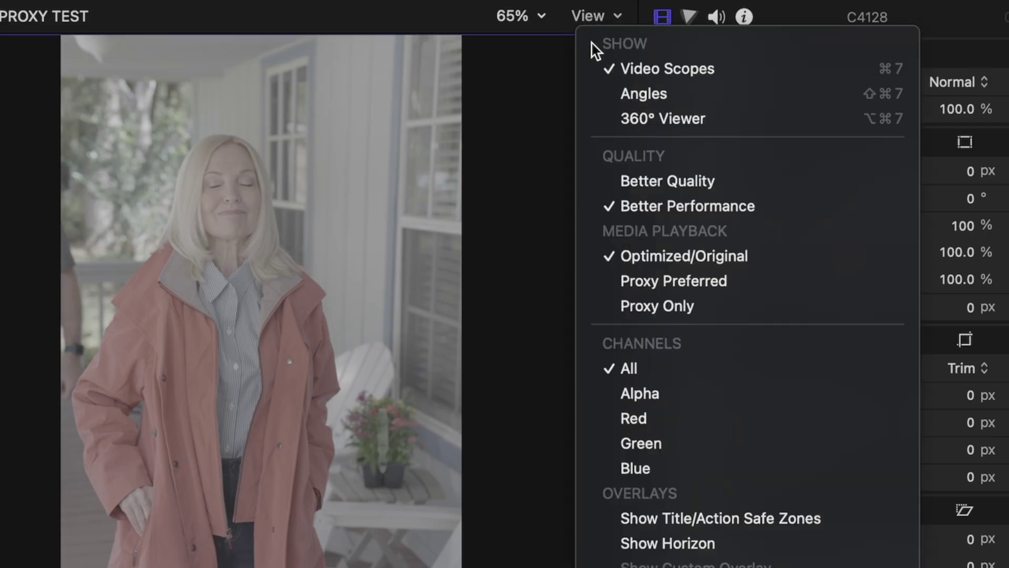
{"action": "left_click", "coordinate": [665, 278]}
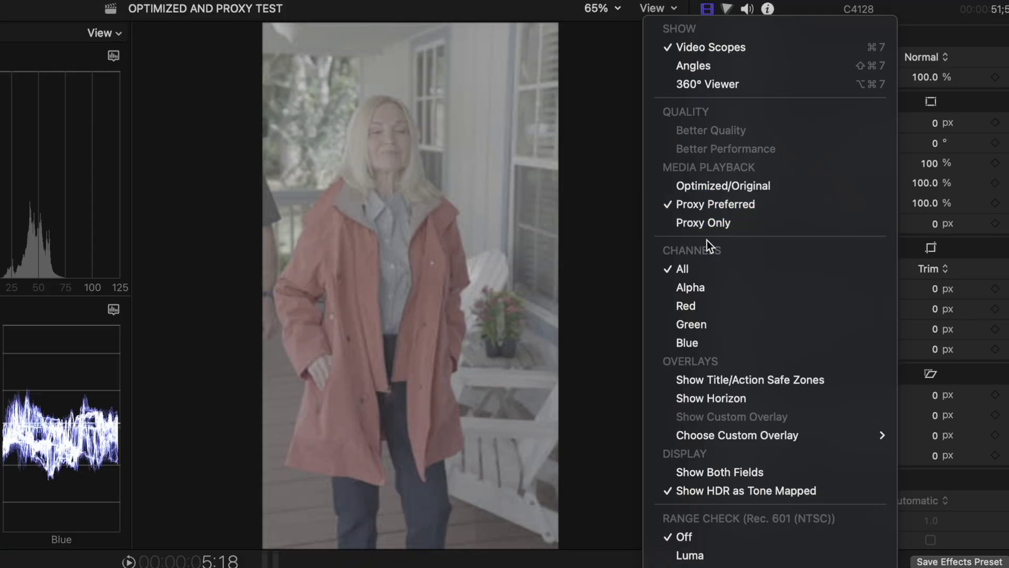
- Return playback to Optimized/Original and raise White Balance Plugin 2's Blacks, Brightness and Saturation
{"action": "left_click", "coordinate": [702, 188]}
{"action": "scroll", "coordinate": [799, 153], "scroll_direction": "up", "scroll_amount": 10}
{"action": "left_click_drag", "start_coordinate": [816, 361], "coordinate": [832, 362]}
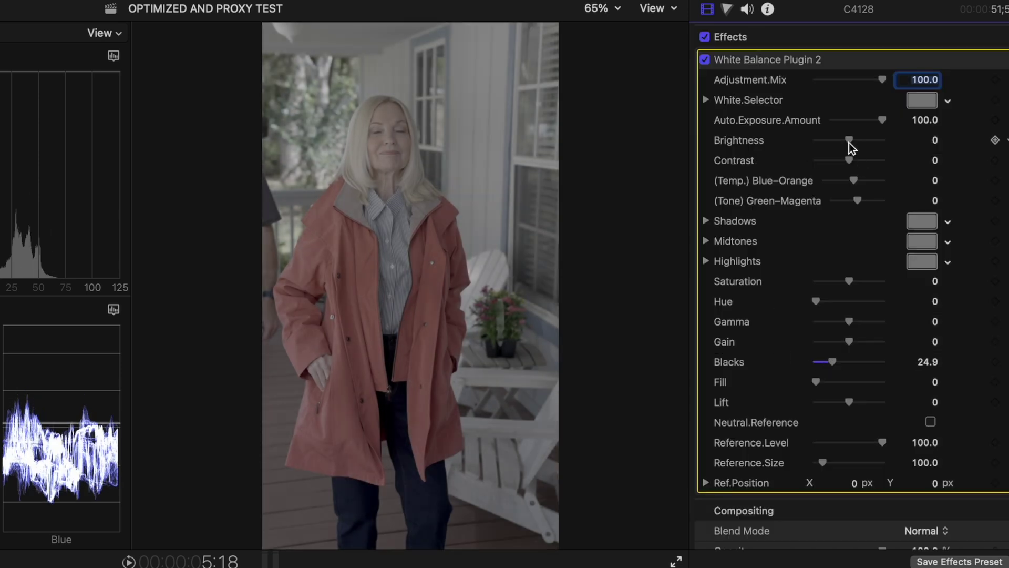
{"action": "left_click_drag", "start_coordinate": [849, 140], "coordinate": [856, 140]}
{"action": "left_click_drag", "start_coordinate": [849, 282], "coordinate": [859, 283]}
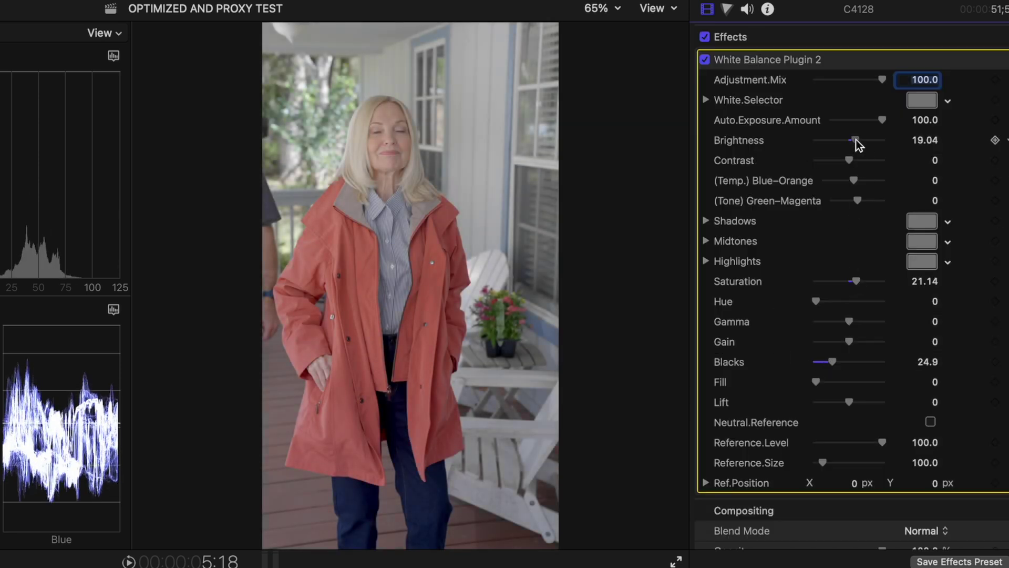
{"action": "left_click_drag", "start_coordinate": [856, 140], "coordinate": [858, 140]}
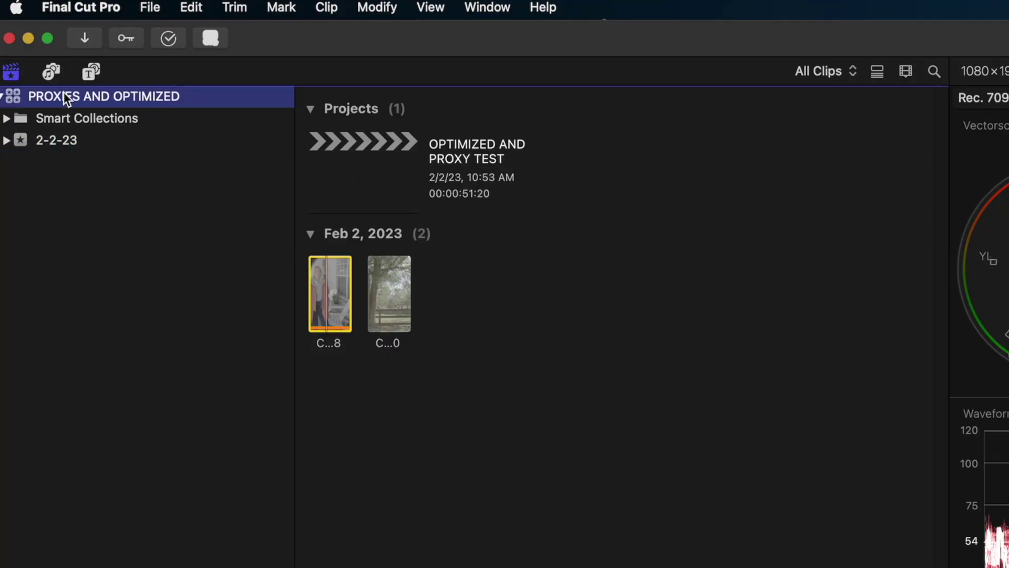
- Delete the library's generated render files, optimized media and proxy media
{"action": "left_click", "coordinate": [151, 8]}
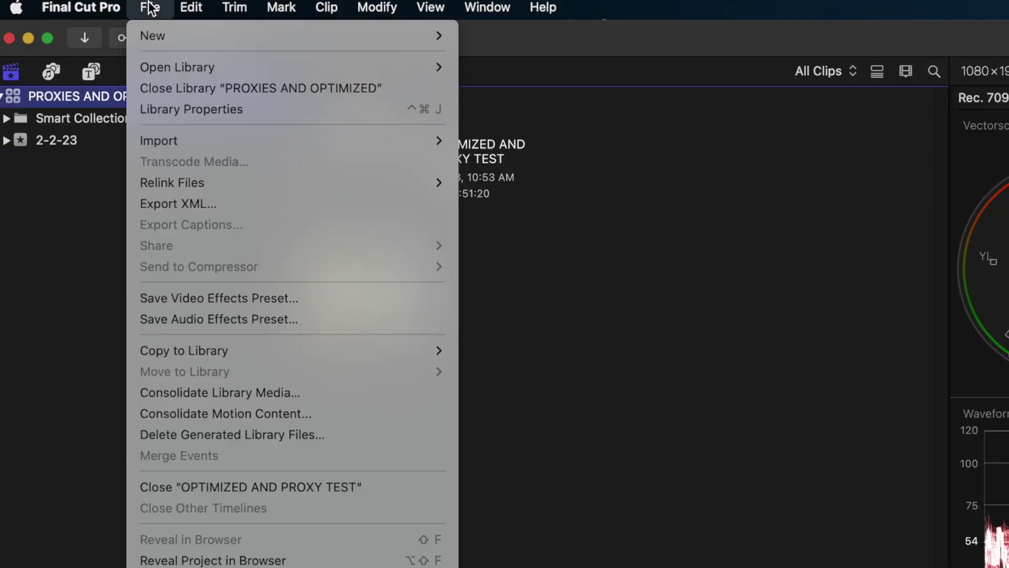
{"action": "left_click", "coordinate": [208, 435]}
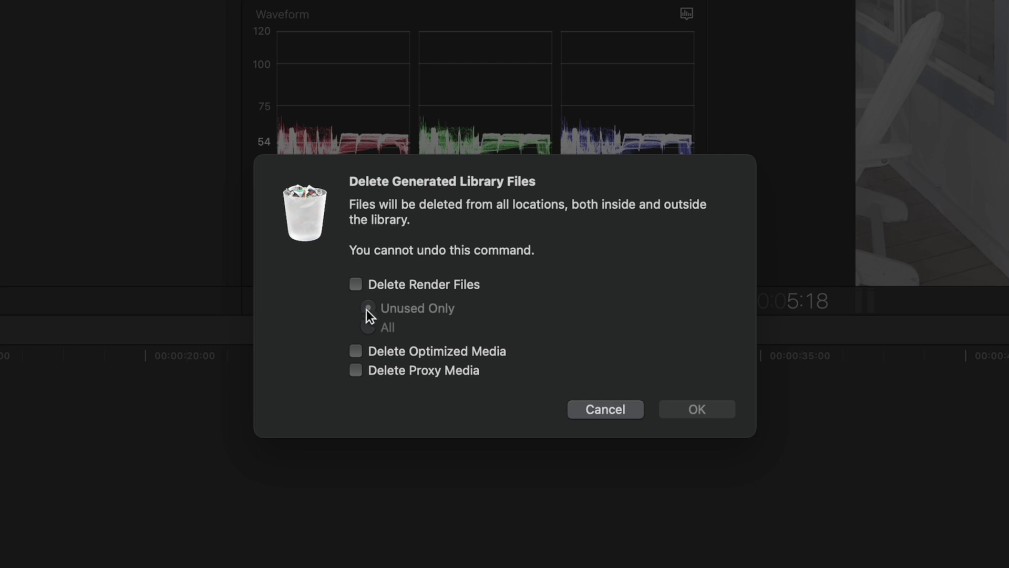
{"action": "left_click", "coordinate": [353, 283]}
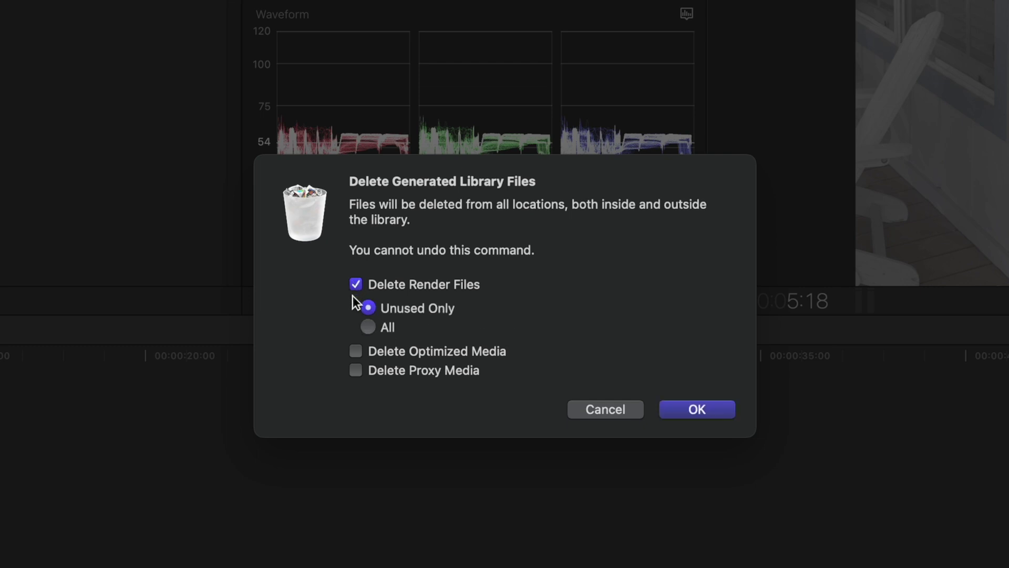
{"action": "left_click", "coordinate": [356, 351]}
{"action": "left_click", "coordinate": [386, 374]}
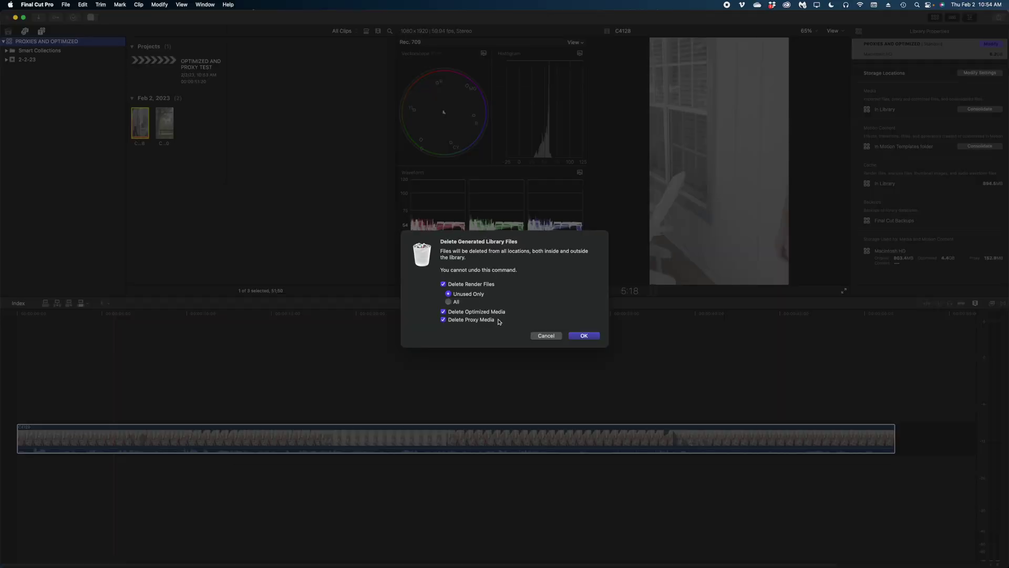
{"action": "left_click", "coordinate": [582, 336]}
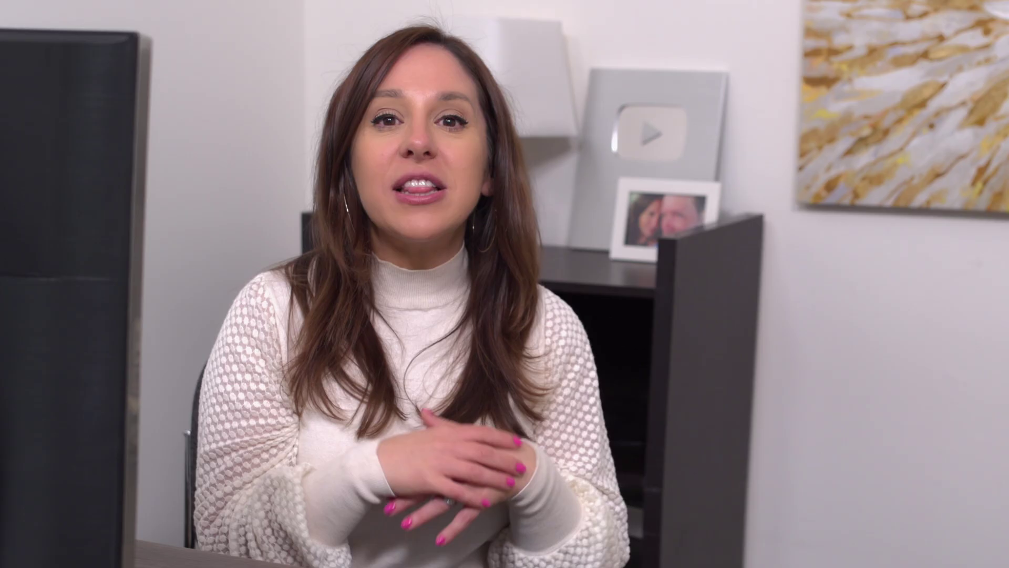